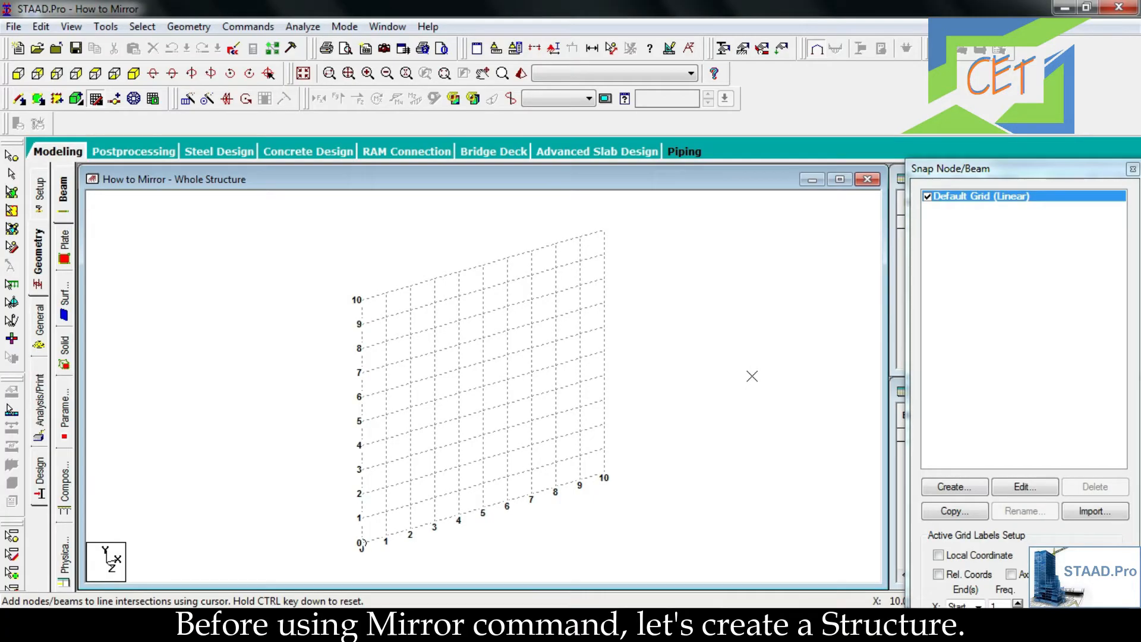
Step: Draw a five-node frame through grid points (3,0), (3,4), (5,6), (8,4) and (8,0), and hide the default grid
click(434, 522)
click(434, 424)
click(483, 362)
click(556, 389)
click(555, 488)
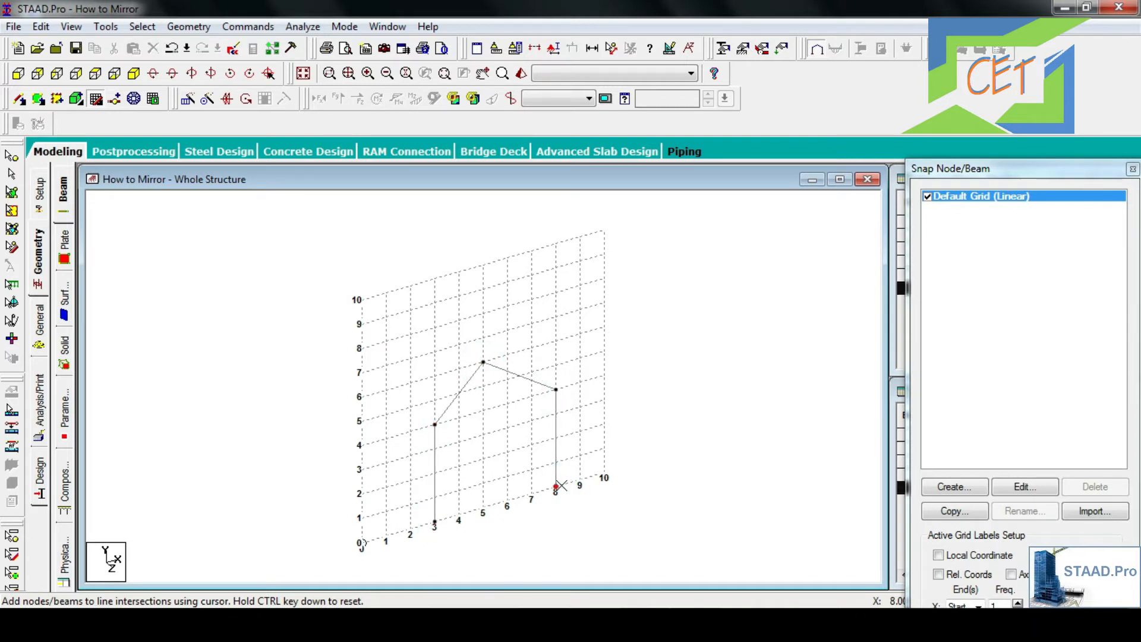
click(927, 197)
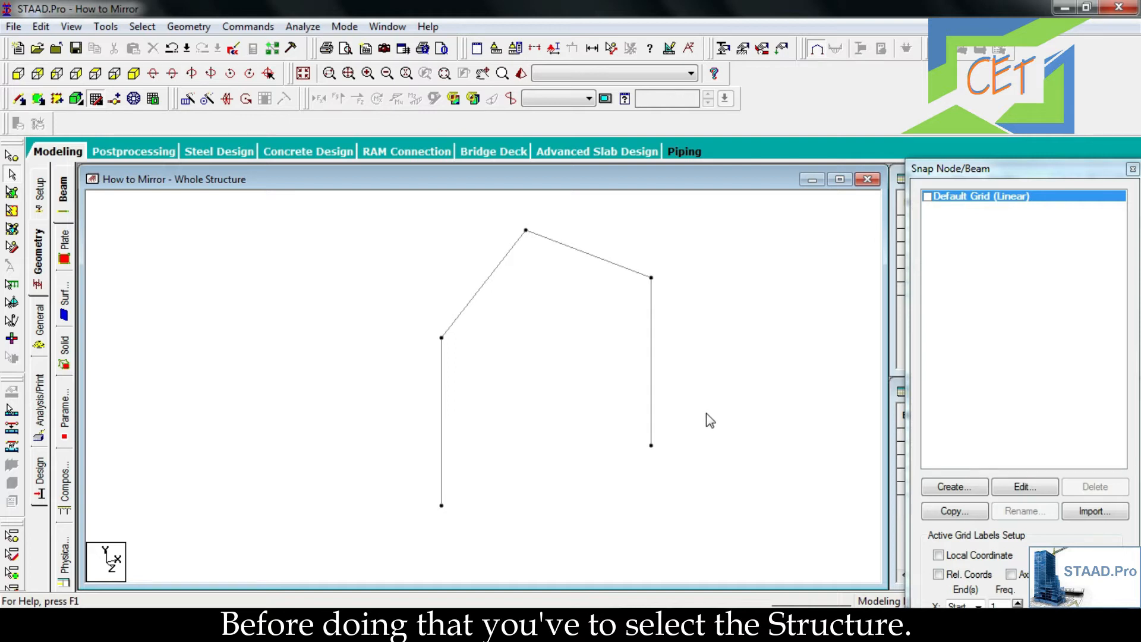
Step: Mirror the whole frame in Copy mode about the Y-Z plane through the base node of the column at X = 3 m
drag(387, 231, 376, 211)
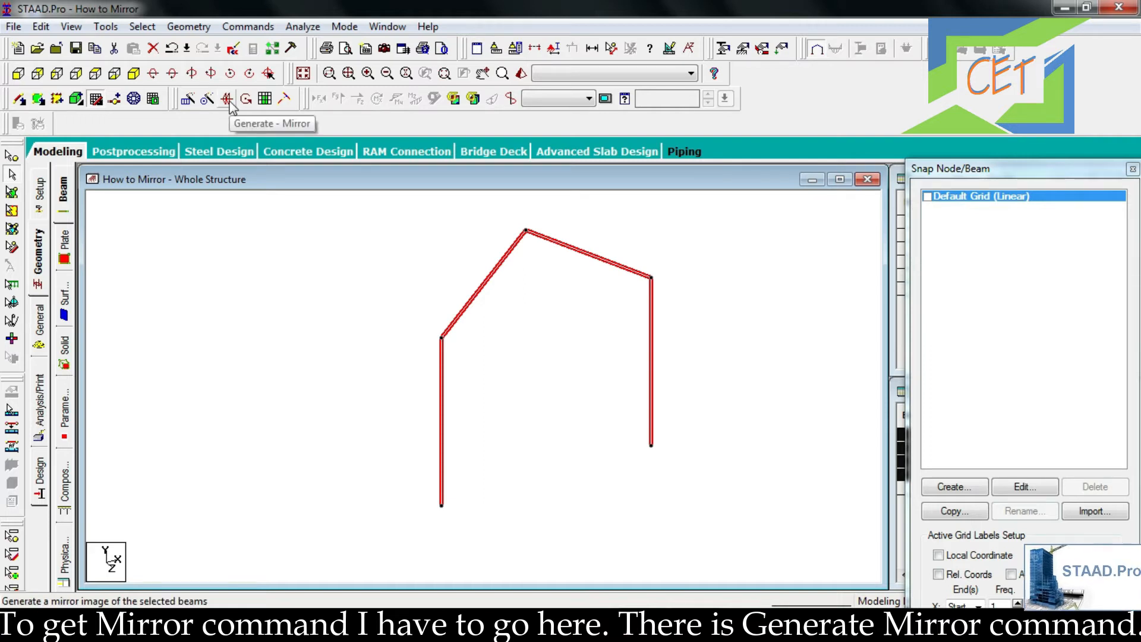
click(189, 27)
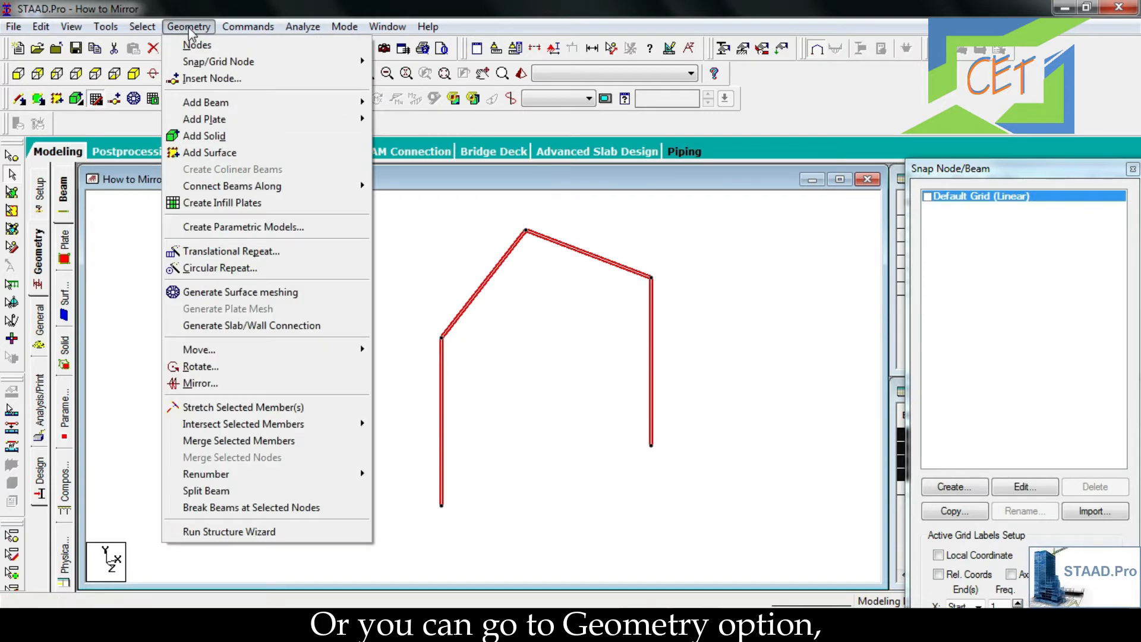
click(195, 385)
drag(500, 196, 824, 289)
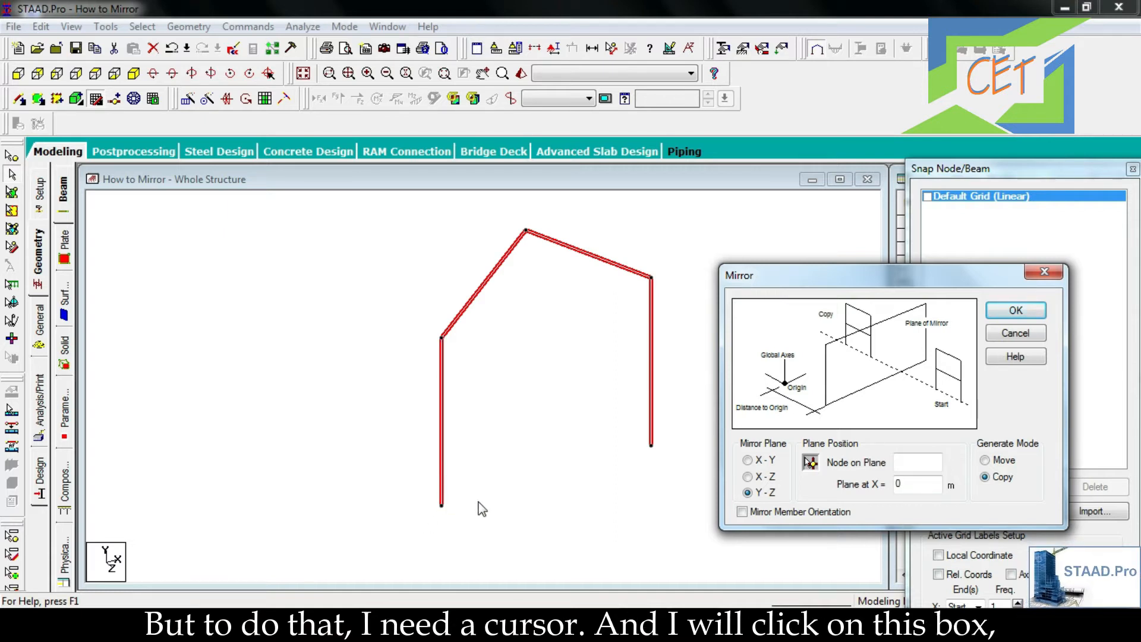
click(811, 463)
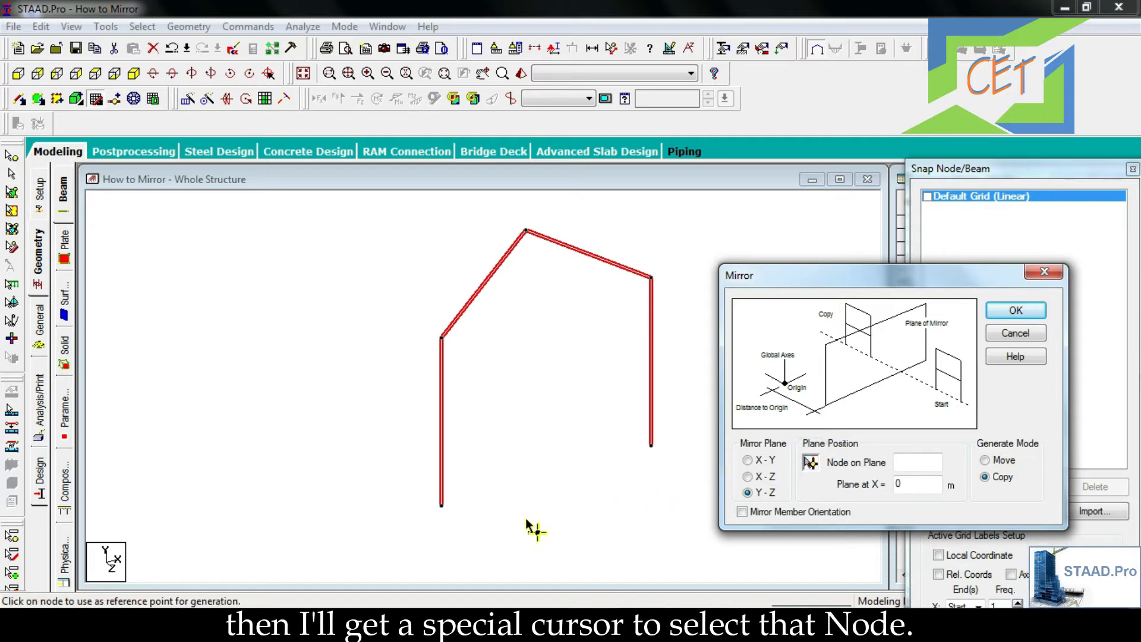
click(442, 505)
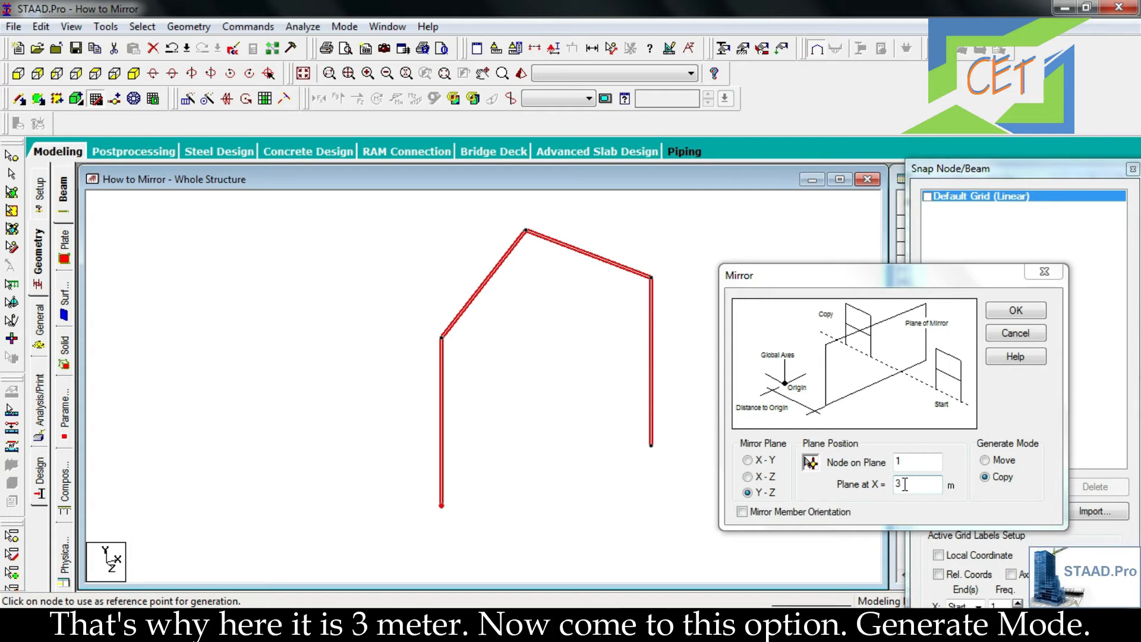
click(985, 478)
click(1009, 305)
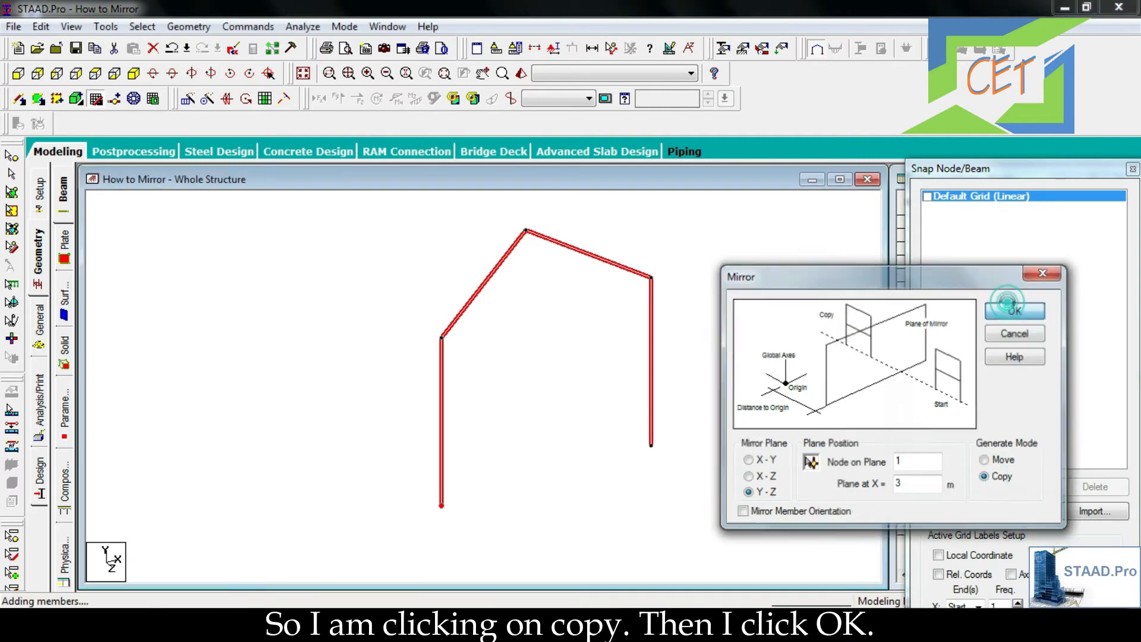
click(774, 392)
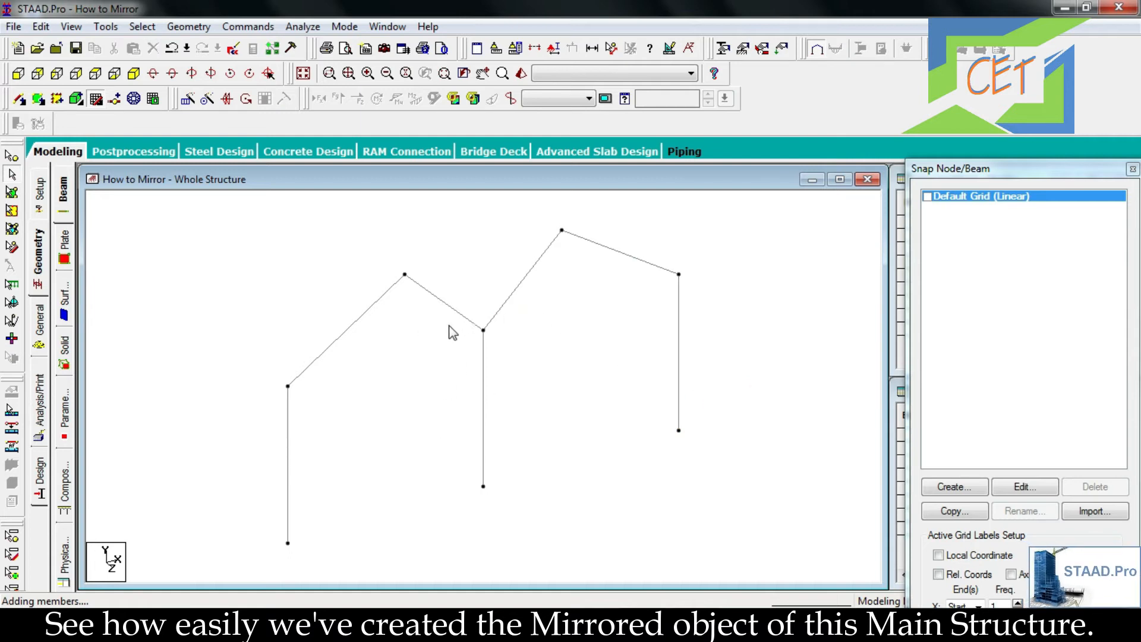
Step: Examine the original and mirrored frames by rotating the view to face them head-on, and undo the mirror copy
key(Right)
key(Right)
key(Right)
key(Left)
key(Left)
key(Left)
key(Left)
key(Left)
key(Left)
key(Left)
key(Left)
key(Left)
key(ctrl+z)
Step: Mirror the whole frame in Copy mode about the Y-Z plane at X = 0 m, and undo the copy
drag(780, 559, 380, 212)
click(226, 98)
drag(500, 182, 845, 257)
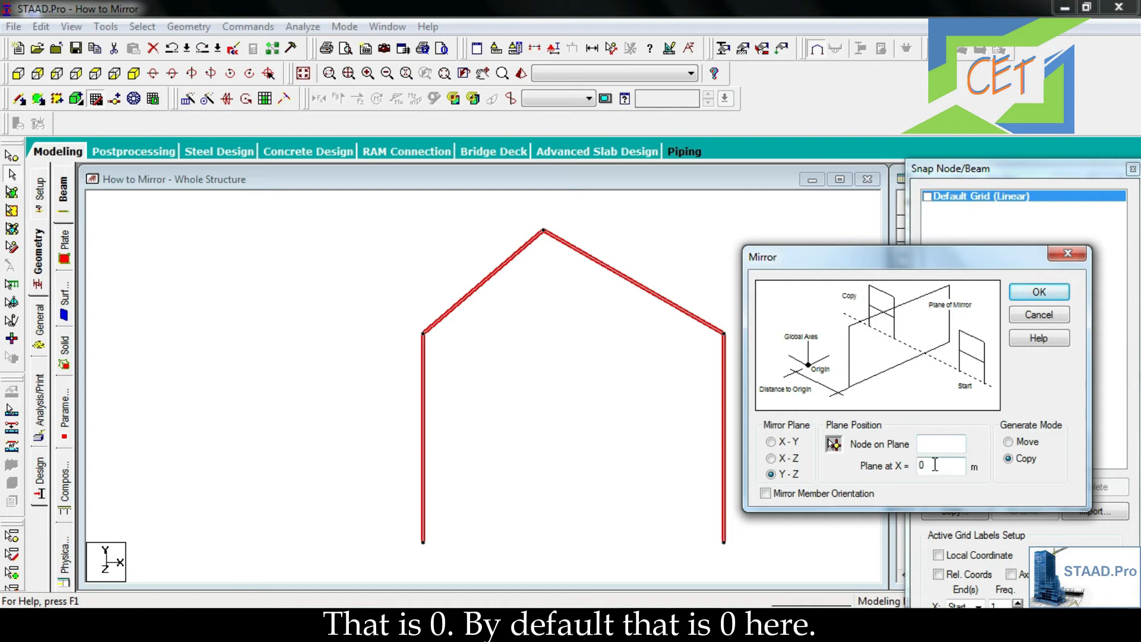
click(1039, 291)
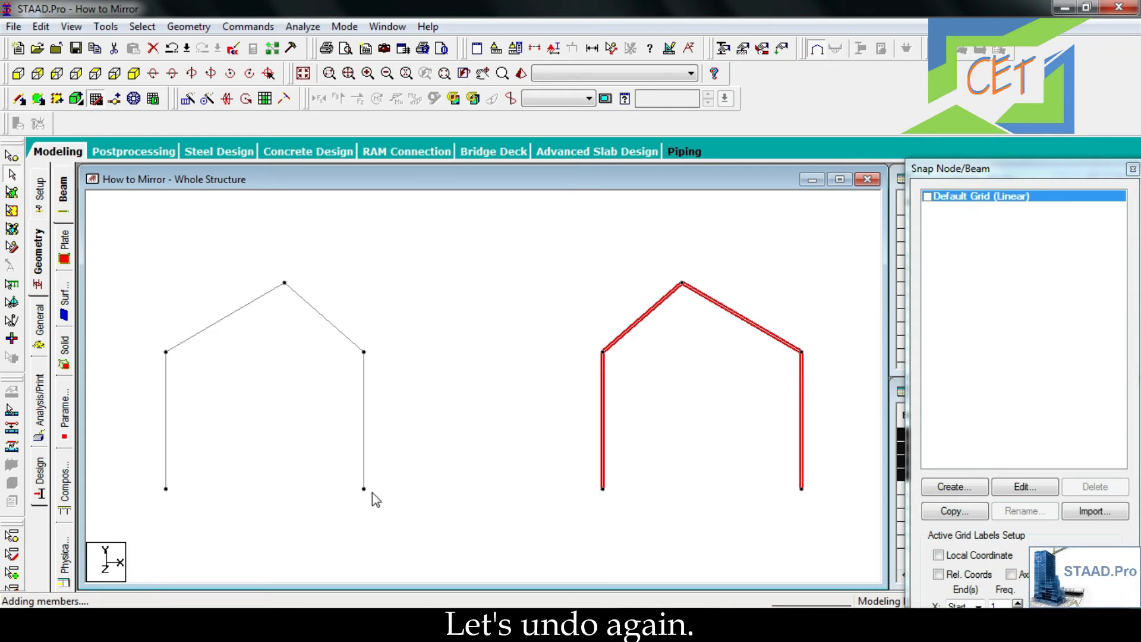
key(ctrl+z)
Step: Mirror the selected frame in Copy mode about the X-Z plane through the right column's base node, and undo the copy
click(227, 99)
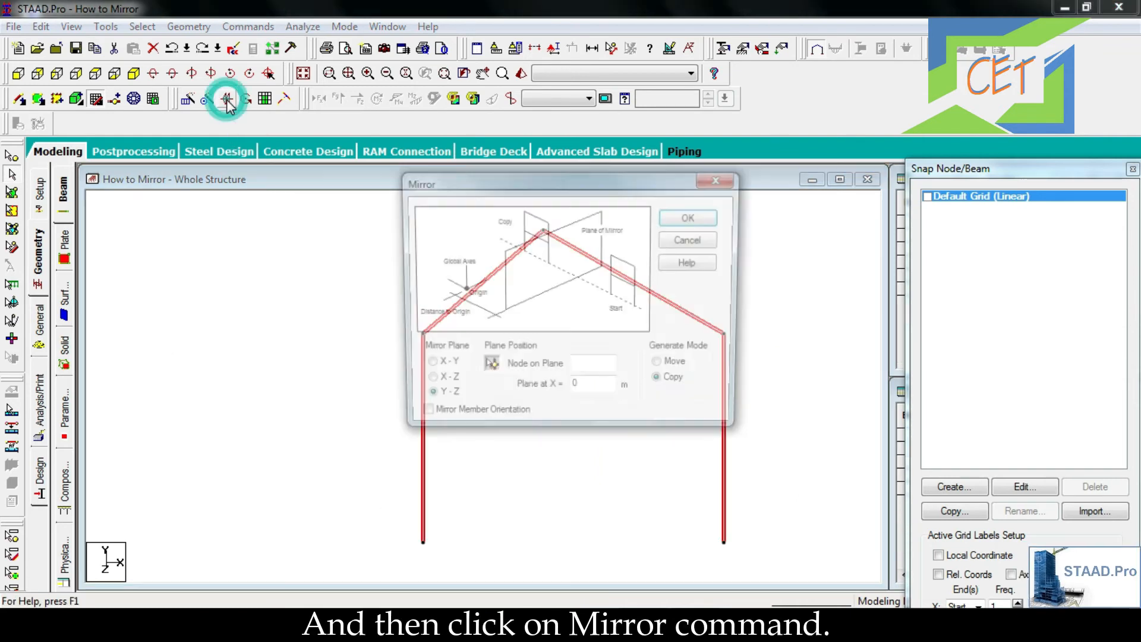
drag(491, 186, 868, 283)
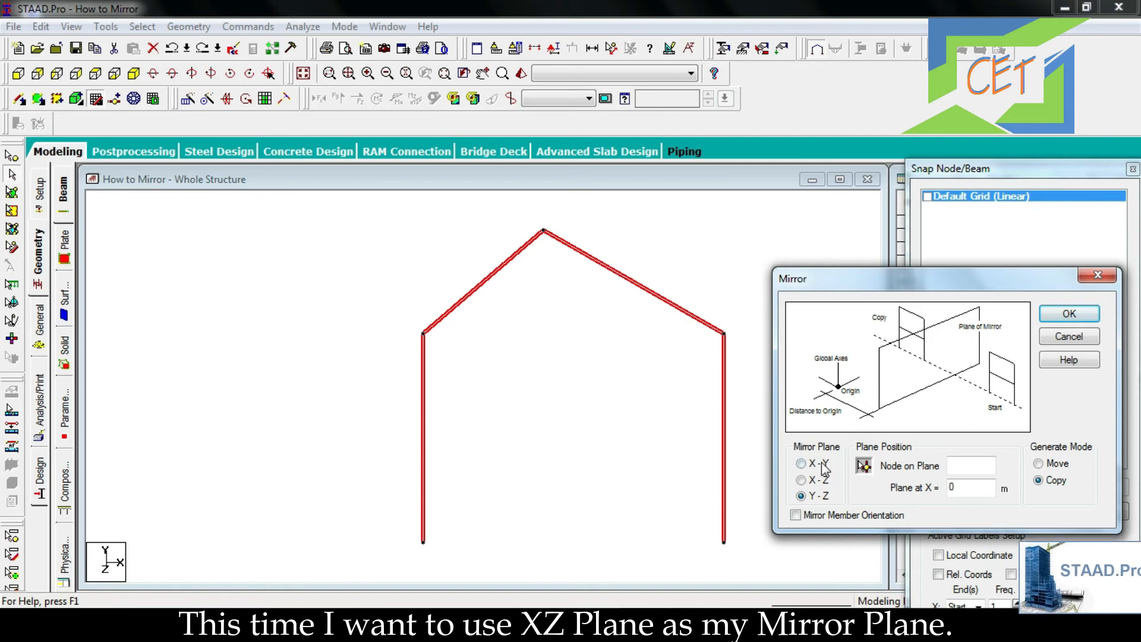
click(802, 480)
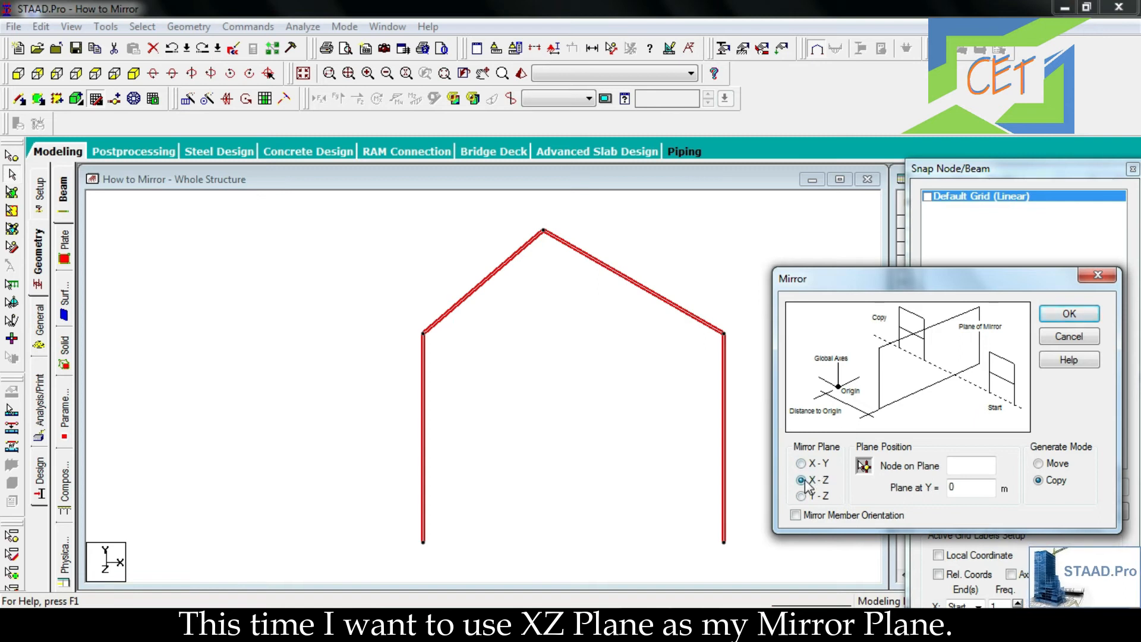
click(863, 465)
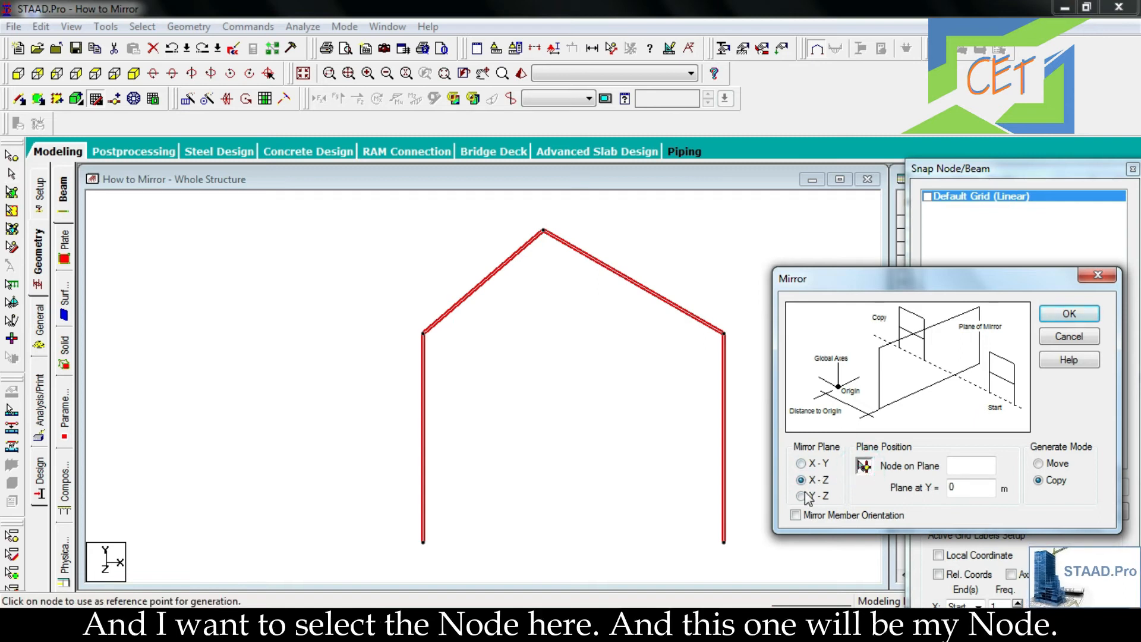
click(724, 542)
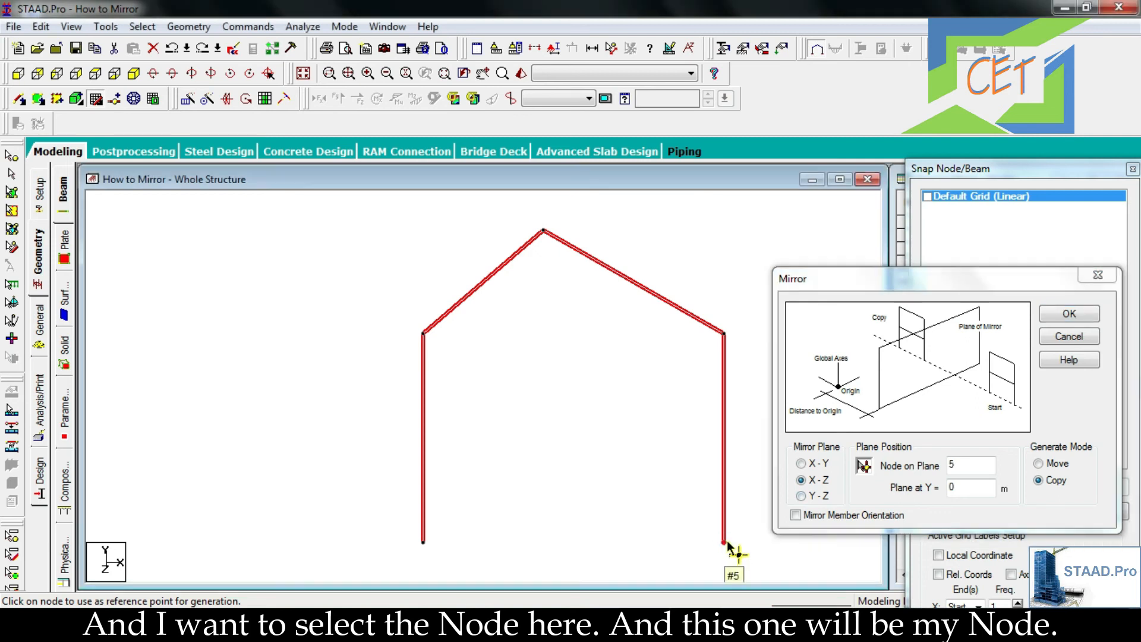
click(1070, 313)
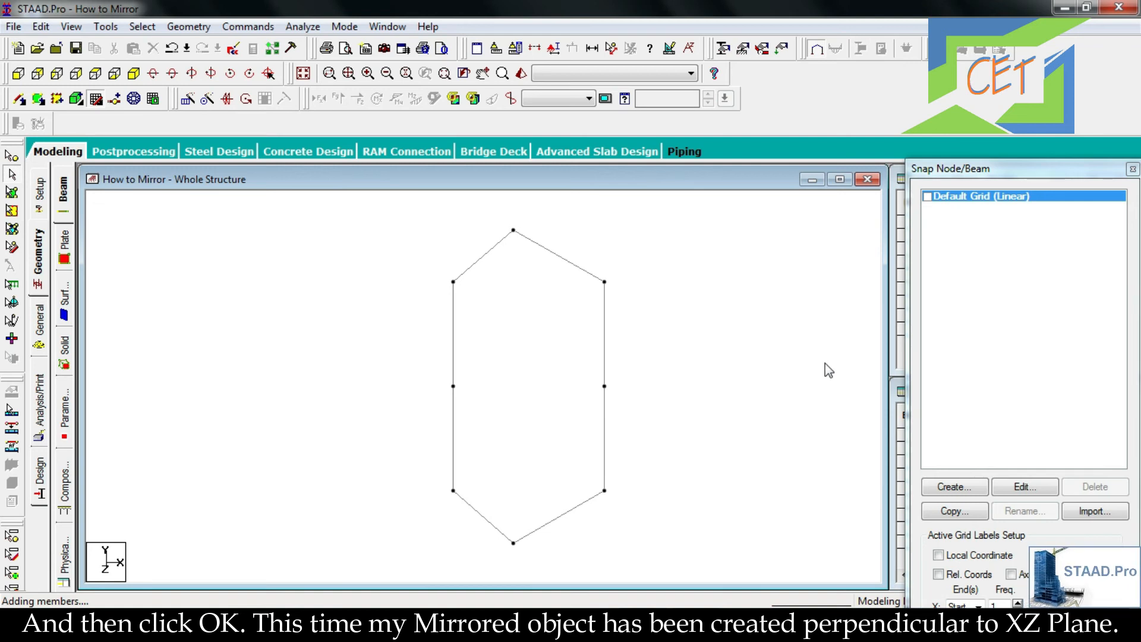
key(ctrl+z)
Step: Mirror the whole frame in Copy mode about the X-Y plane through the right column's top node, and clear the selection
click(795, 558)
key(ctrl+a)
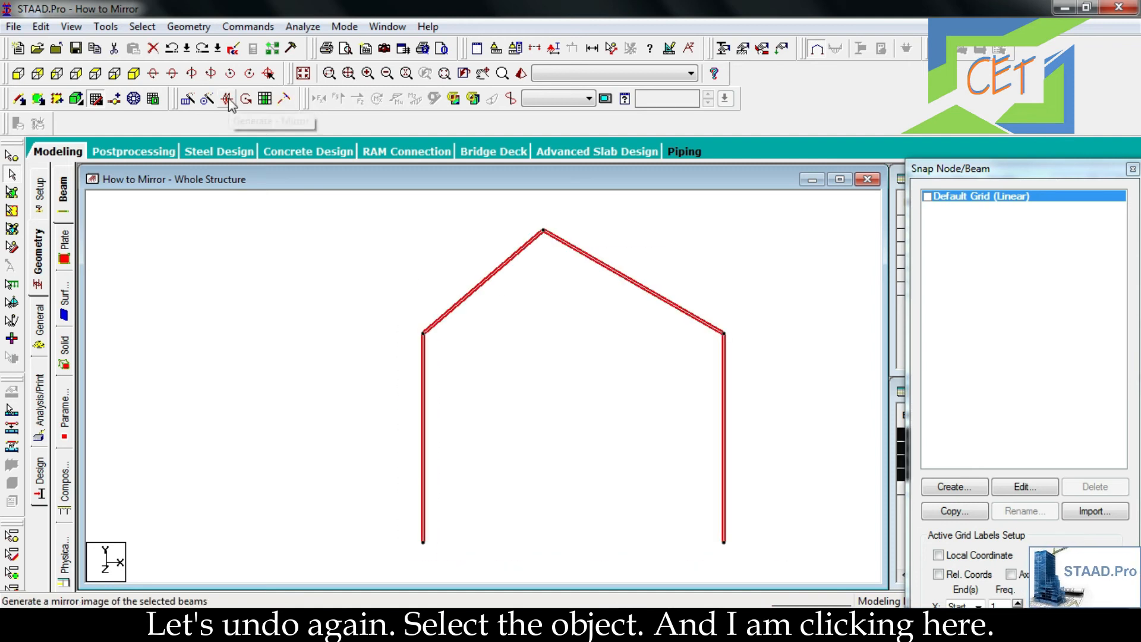
click(227, 98)
drag(508, 180, 892, 299)
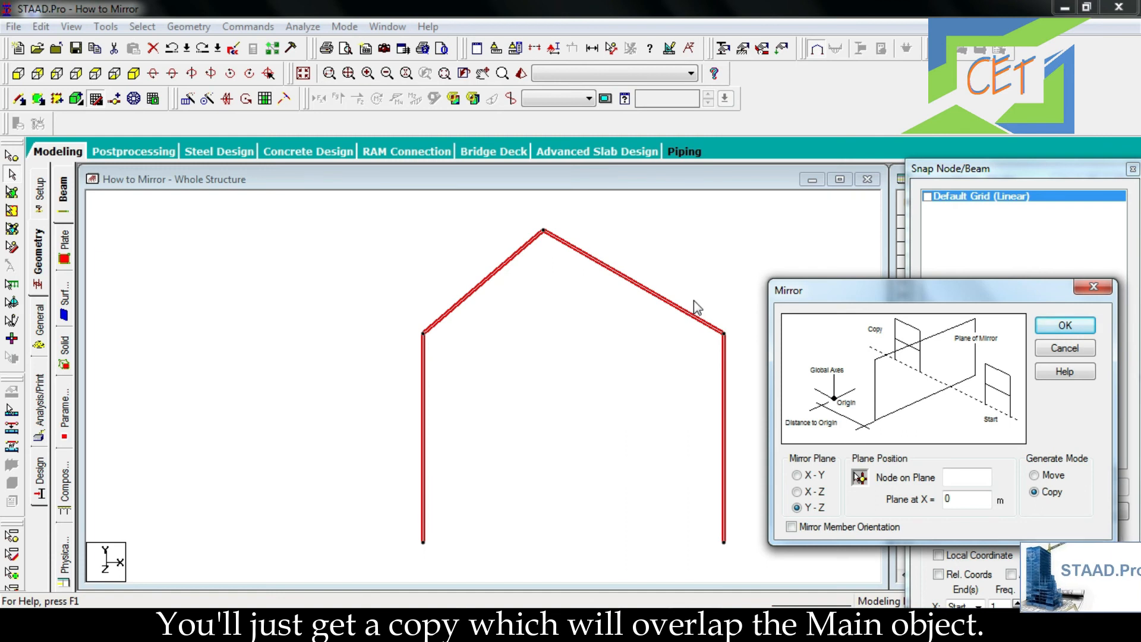
click(797, 475)
click(859, 478)
click(724, 334)
click(1055, 325)
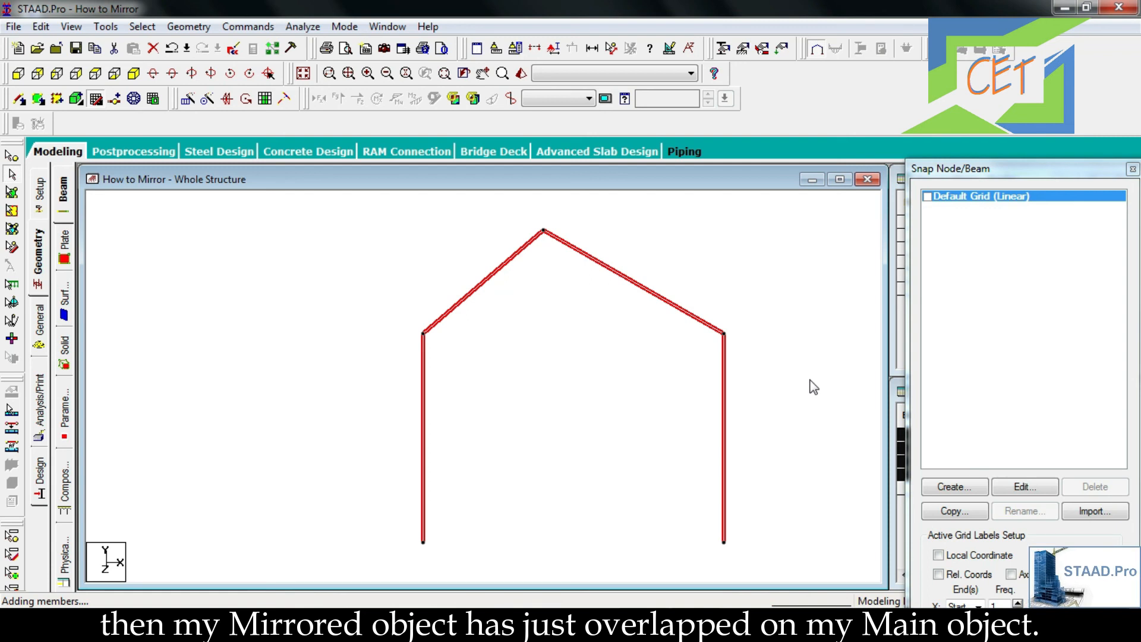
click(813, 386)
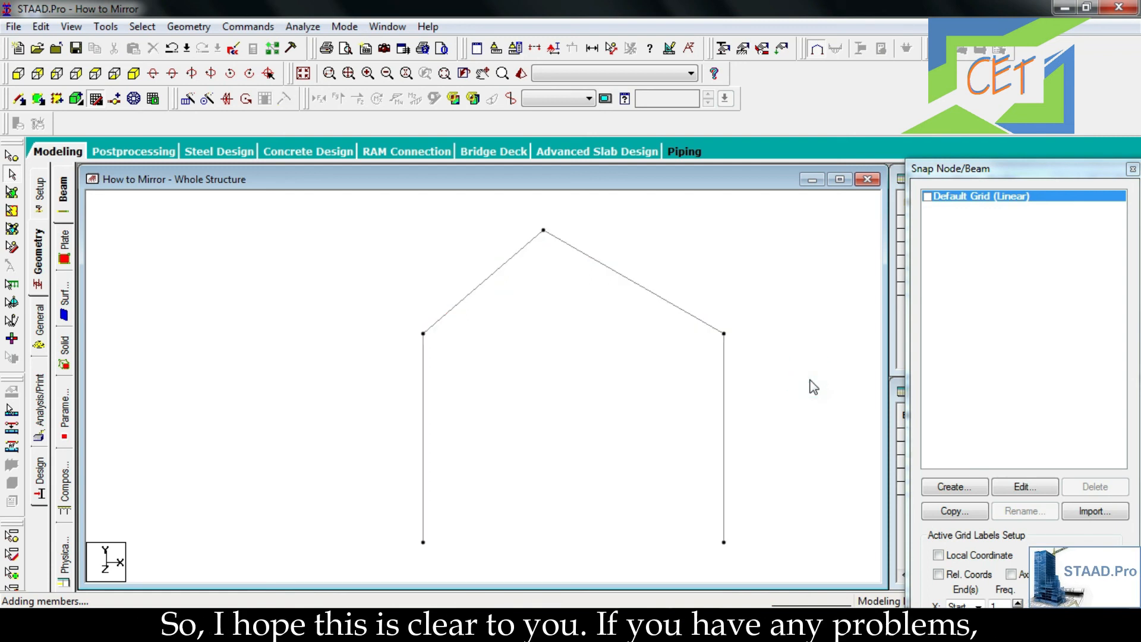